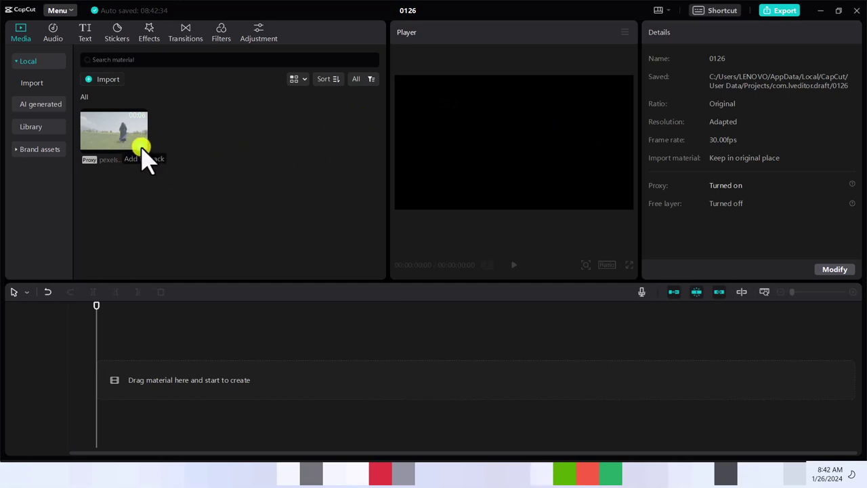
Add the field clip to the timeline and set its Basic Saturation to 50
left_click(142, 149)
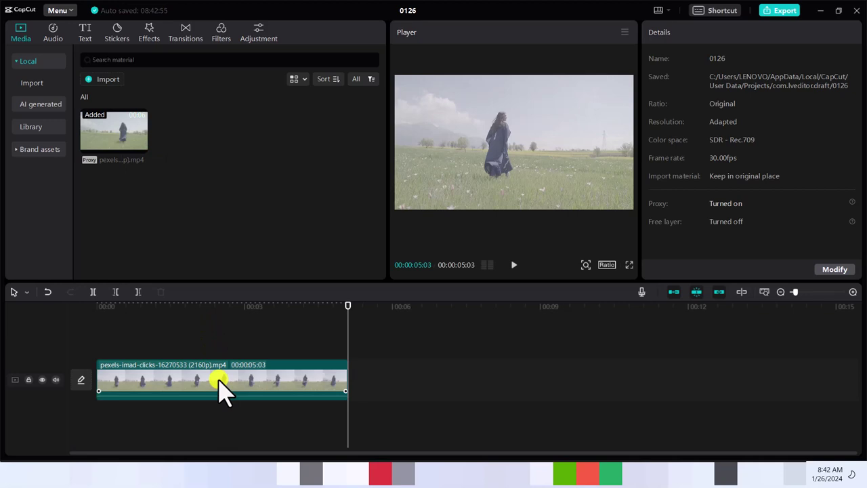
left_click(223, 390)
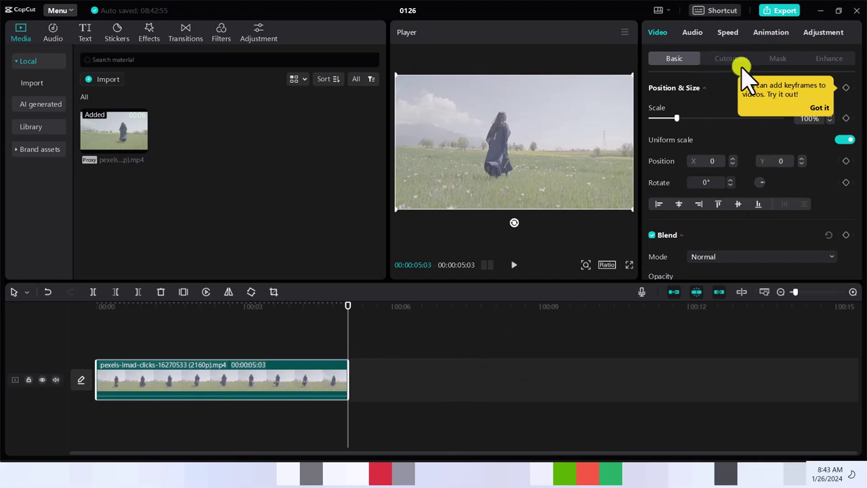
left_click(826, 34)
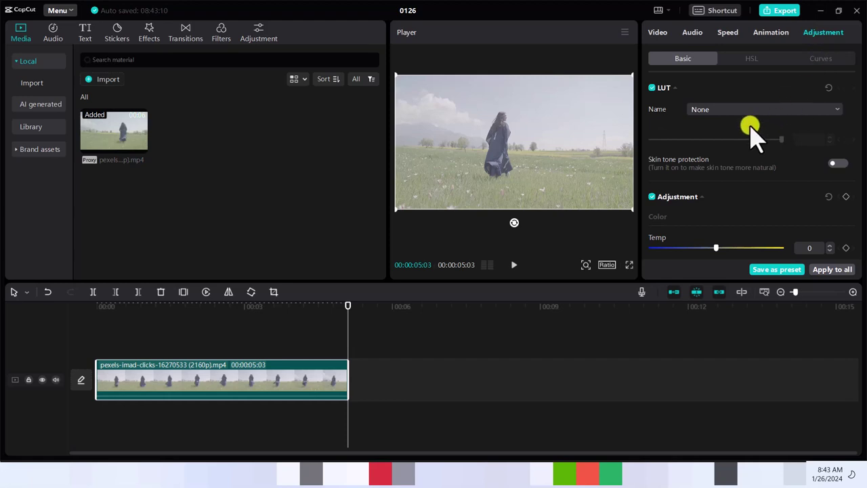
scroll(751, 126, "down", 5)
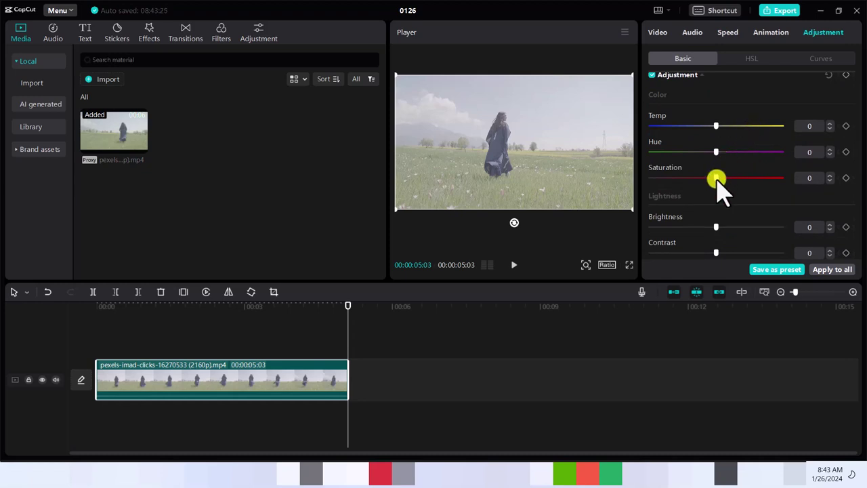
left_click_drag(716, 178, 790, 179)
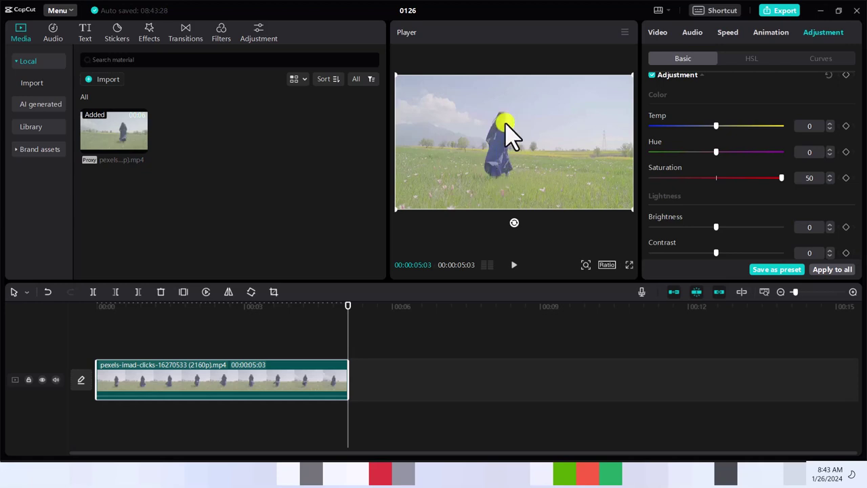
Show the Luma brightness curve and turn on the colour oscilloscope under the preview
left_click(821, 58)
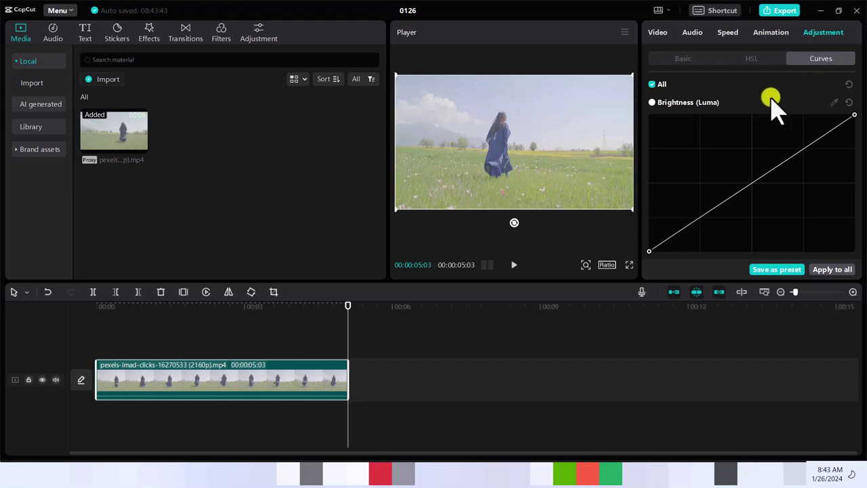
left_click(628, 33)
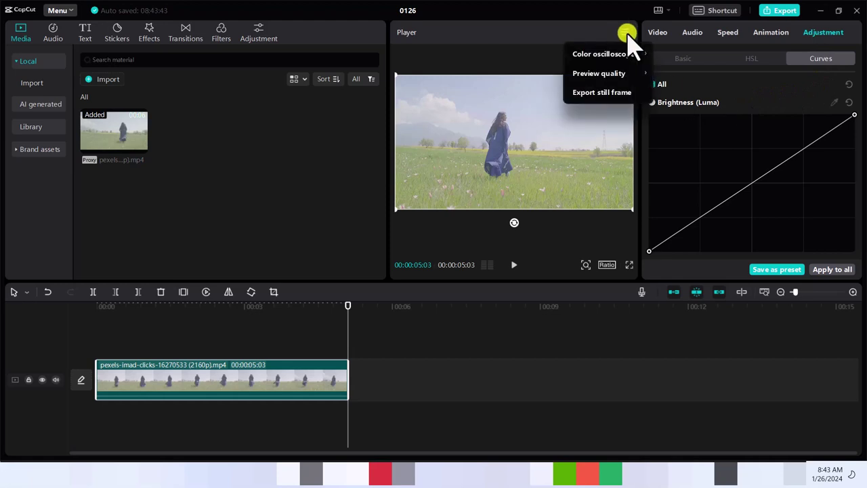
mouse_move(619, 54)
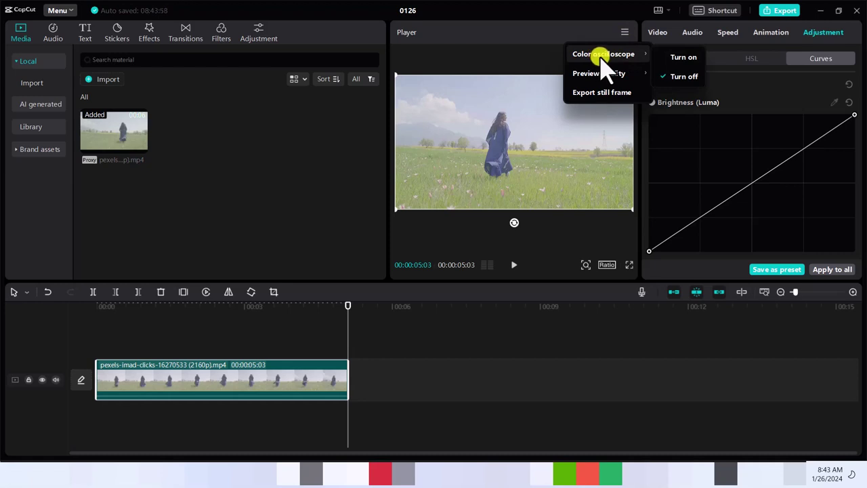
left_click(674, 58)
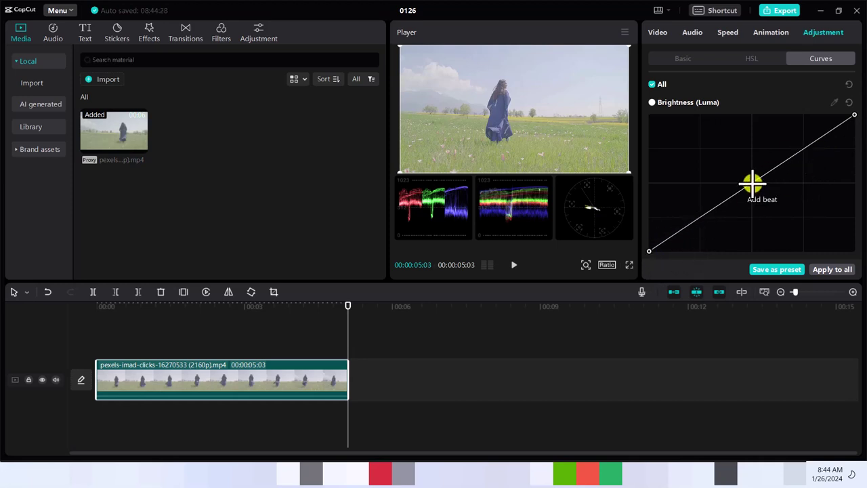
Add two Luma curve points, drag them into an S-curve, and adjust the black and white endpoints
left_click(805, 148)
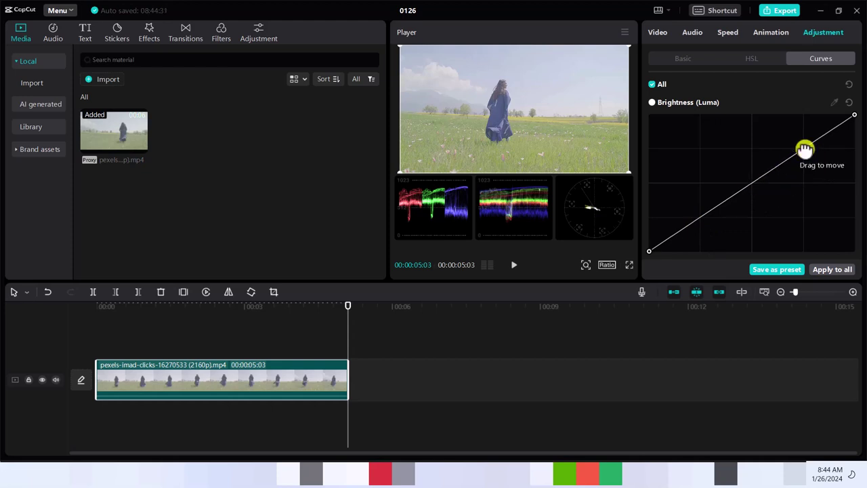
left_click(700, 217)
left_click_drag(806, 148, 800, 137)
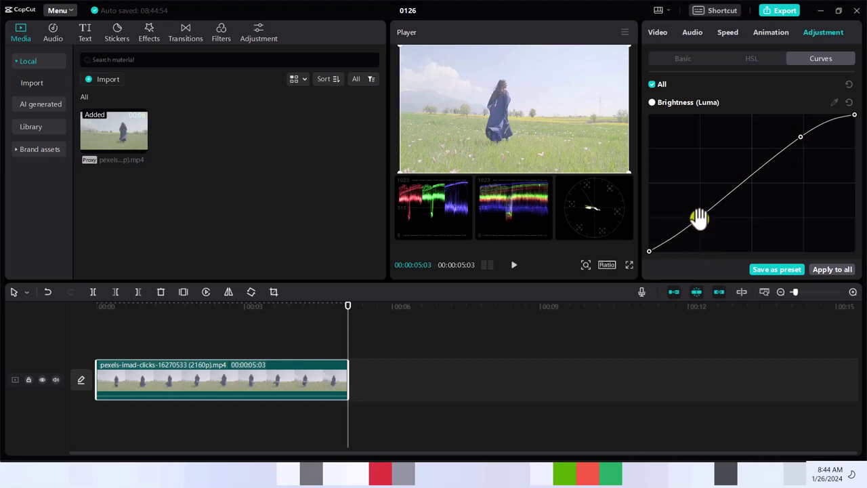
left_click_drag(701, 219, 708, 228)
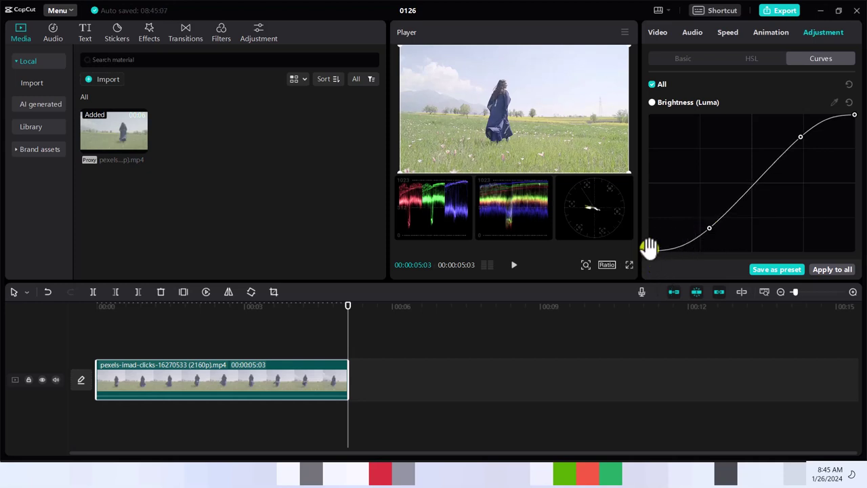
left_click_drag(649, 245, 648, 249)
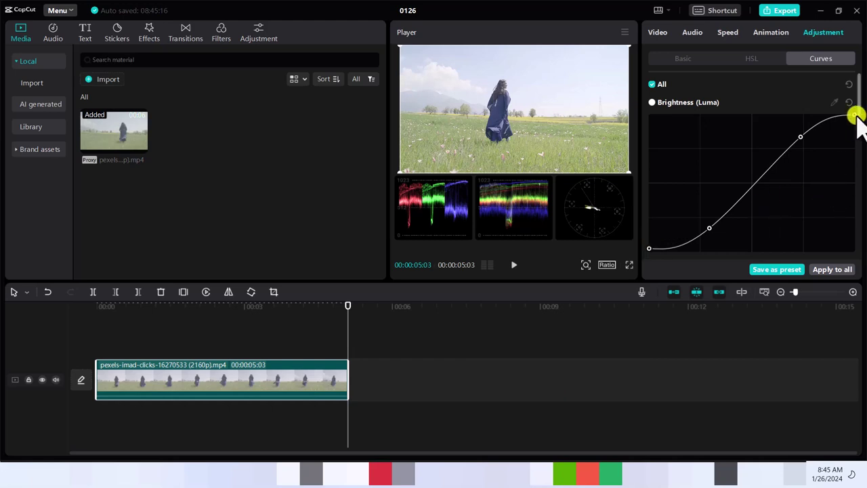
left_click_drag(855, 113, 854, 127)
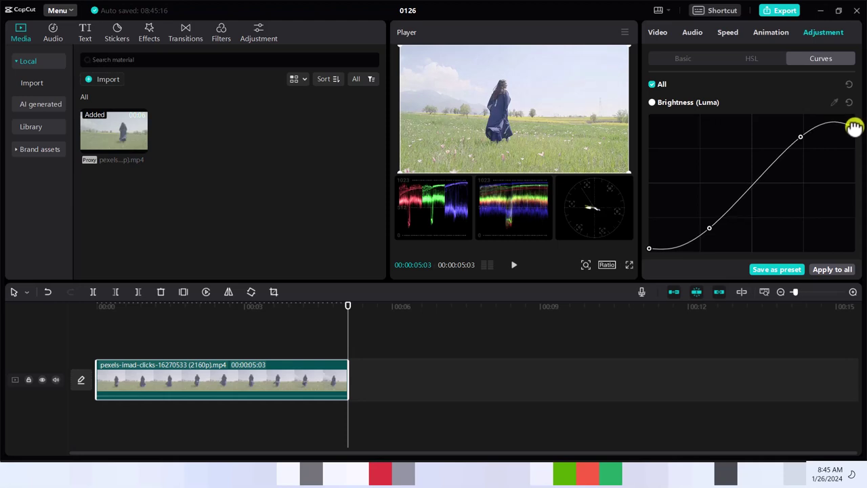
left_click_drag(854, 127, 854, 125)
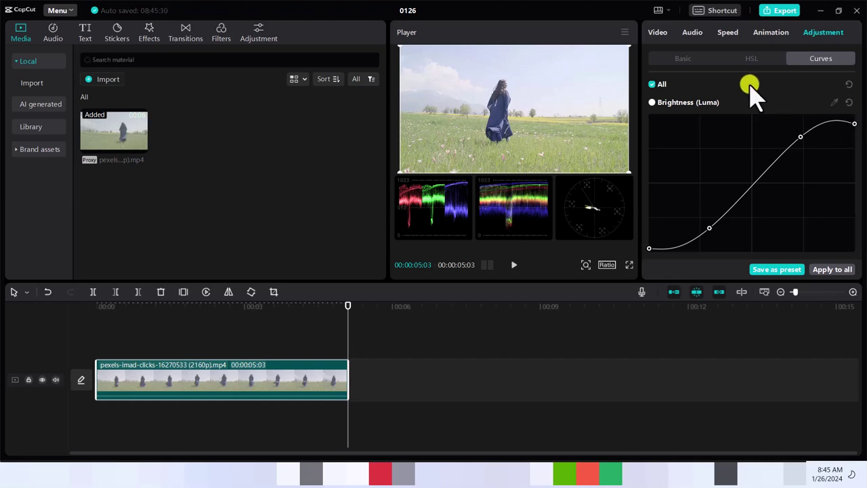
Turn on Skin tone protection in Basic and lower Saturation from 50 to 37
left_click(684, 58)
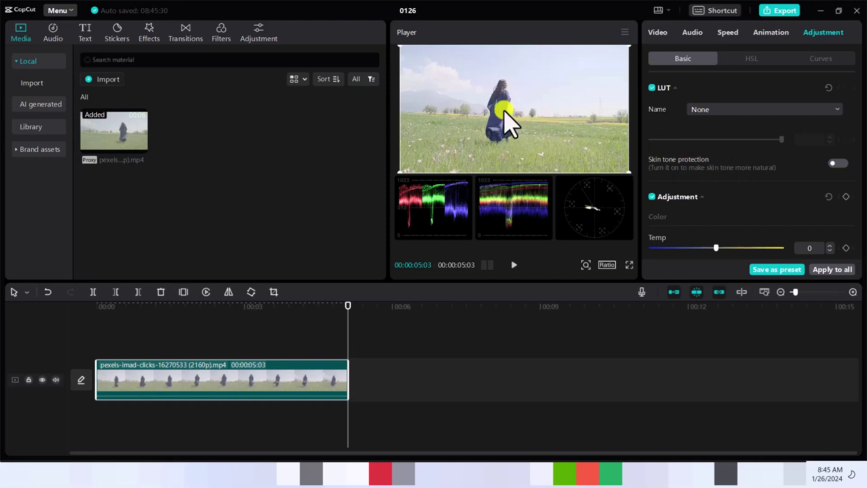
left_click(837, 162)
scroll(765, 177, "down", 2)
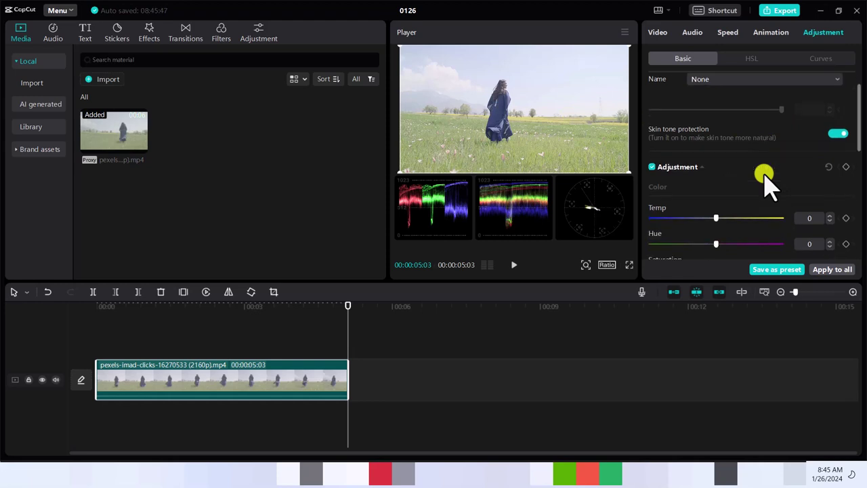
scroll(765, 177, "down", 1)
scroll(765, 178, "down", 1)
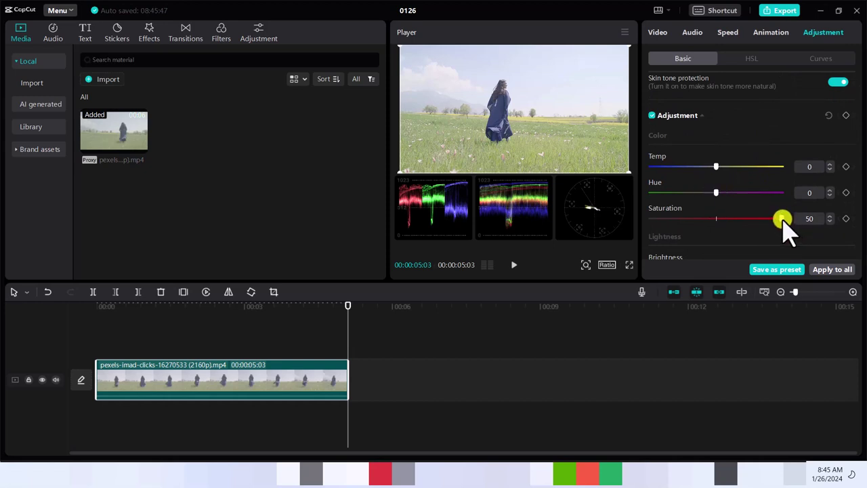
left_click_drag(782, 218, 764, 218)
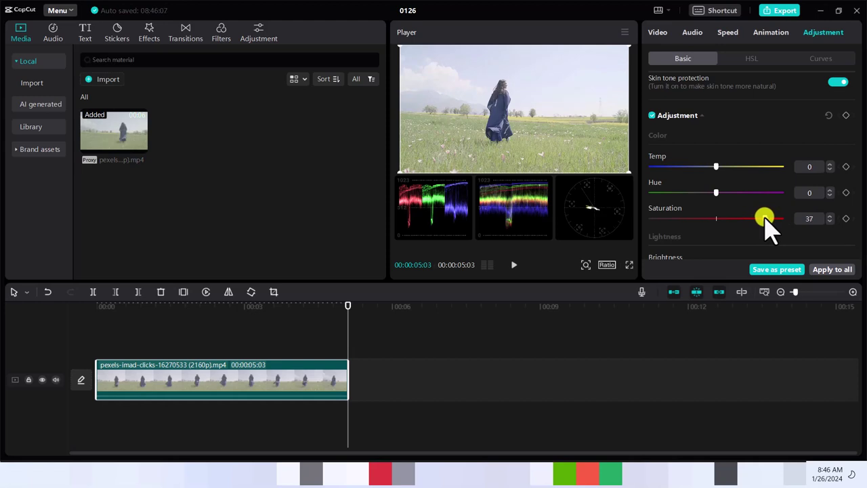
Warm the clip with Temp 13 and Hue -24, then show the HSL controls
left_click_drag(716, 167, 716, 167)
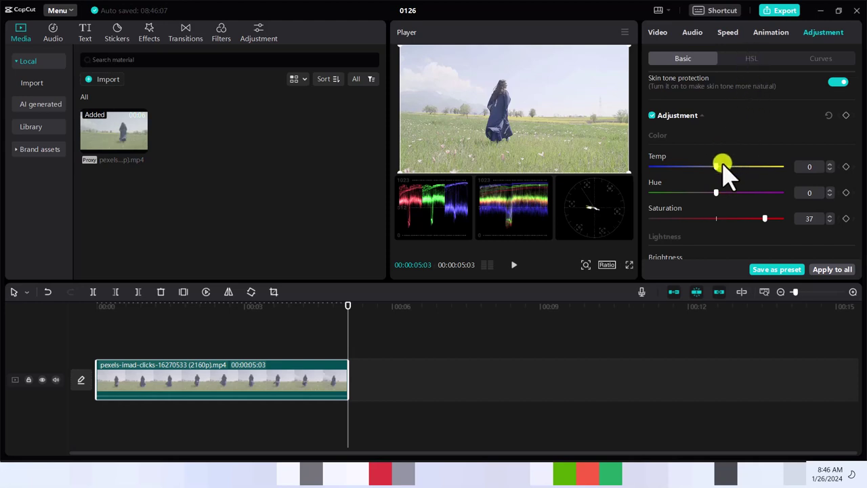
left_click_drag(721, 165, 704, 170)
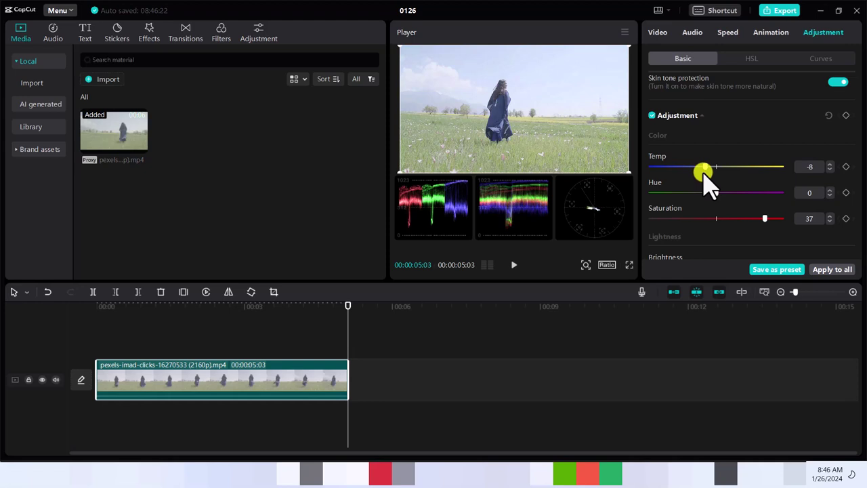
left_click_drag(705, 170, 742, 170)
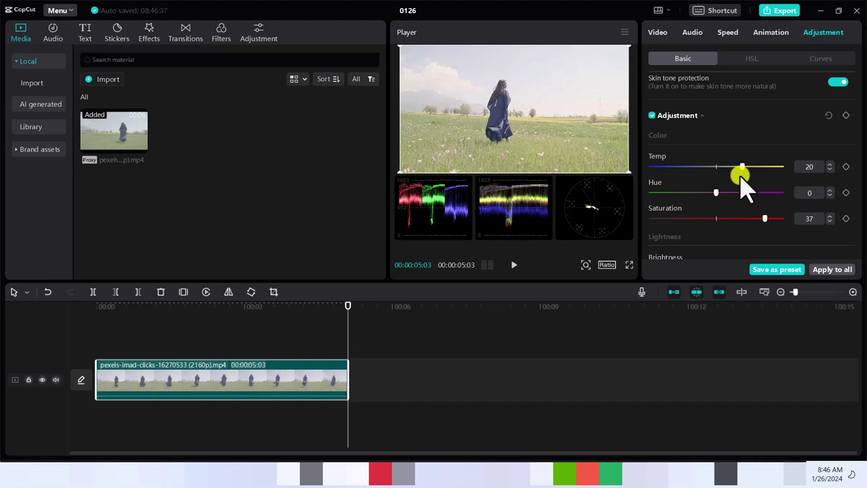
left_click_drag(740, 177, 682, 195)
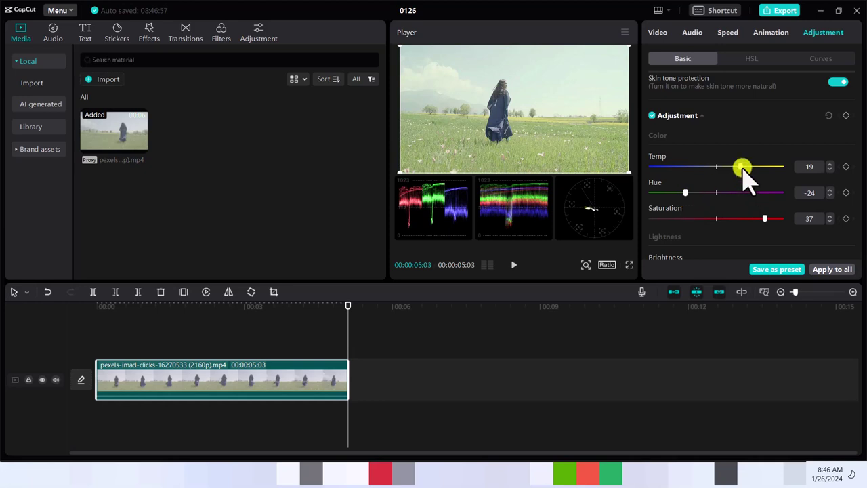
mouse_move(742, 167)
left_mouse_down()
mouse_move(693, 166)
mouse_move(730, 166)
left_mouse_up()
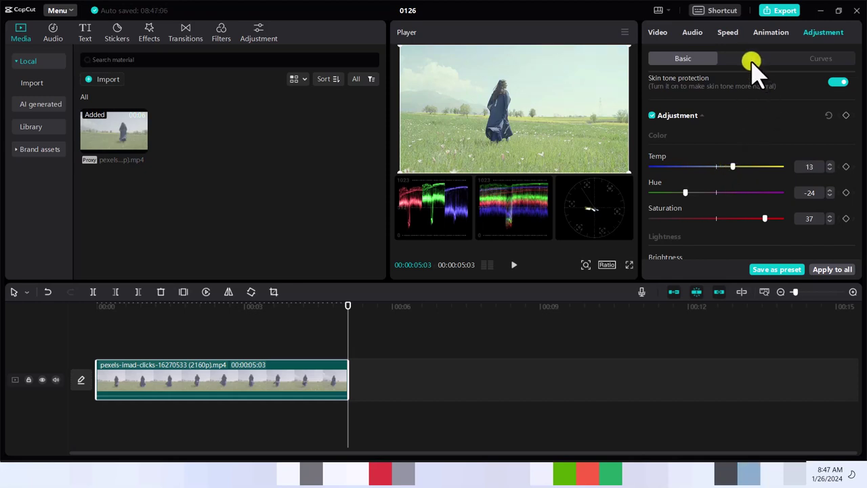
left_click(752, 60)
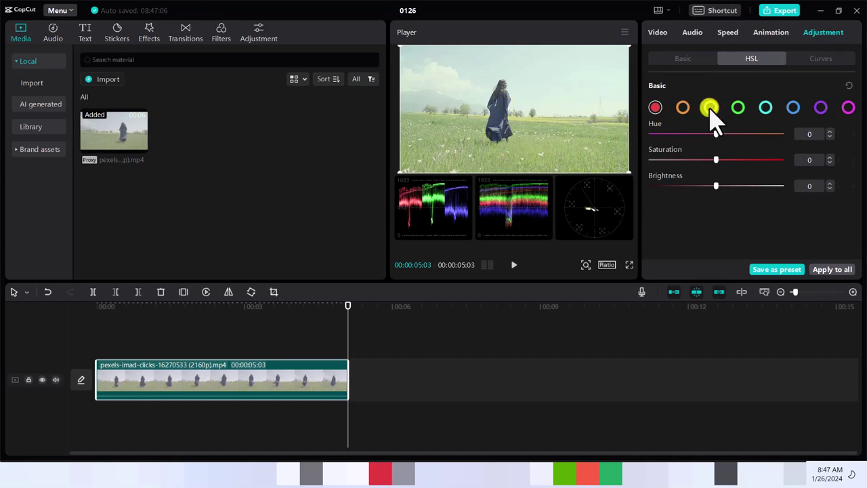
Set the blue tones to saturation 92 and hue 14
left_click(791, 108)
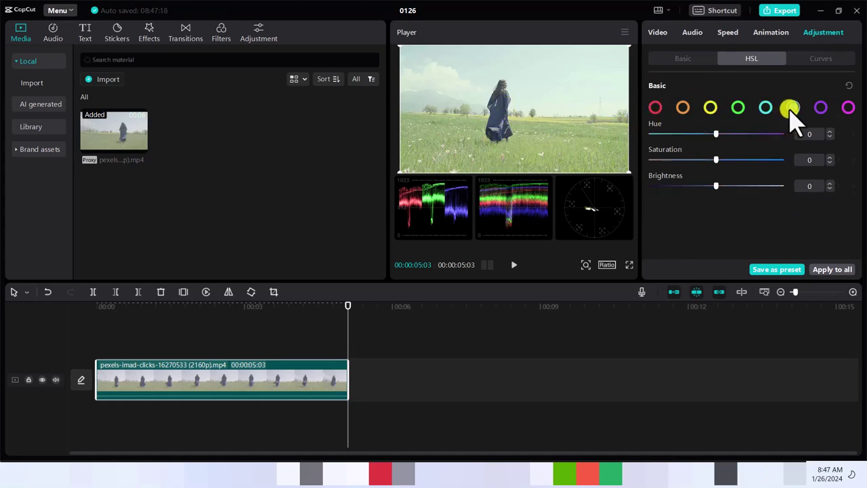
left_click(716, 160)
left_click_drag(718, 160, 776, 165)
mouse_move(715, 134)
left_mouse_down()
mouse_move(674, 132)
mouse_move(774, 135)
mouse_move(724, 136)
left_mouse_up()
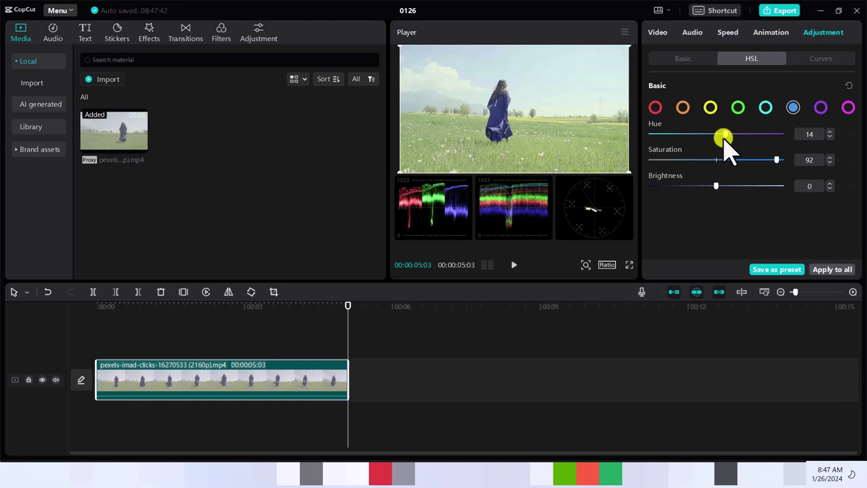
Set the cyan tones to hue 31 and saturation 68
left_click(765, 109)
left_click_drag(720, 157, 751, 161)
left_click_drag(716, 133, 737, 112)
Select the green HSL circle and set saturation 96, hue 79
left_click(735, 109)
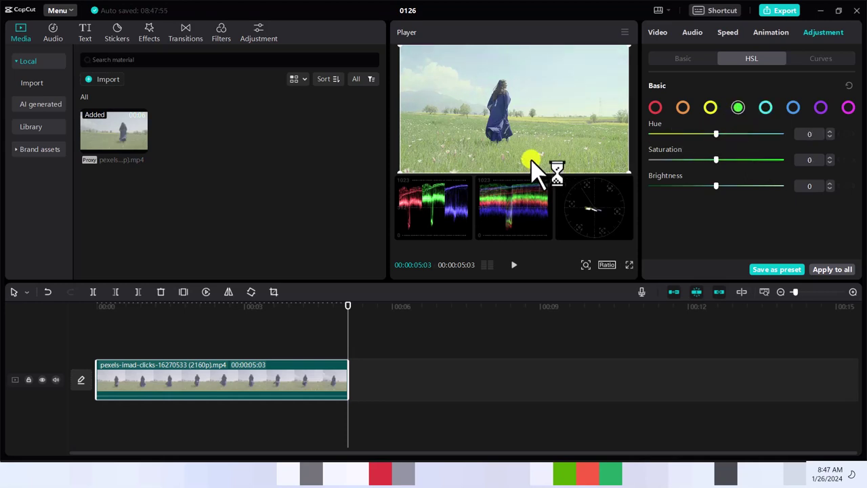
mouse_move(716, 159)
left_mouse_down()
mouse_move(766, 160)
mouse_move(716, 160)
left_mouse_up()
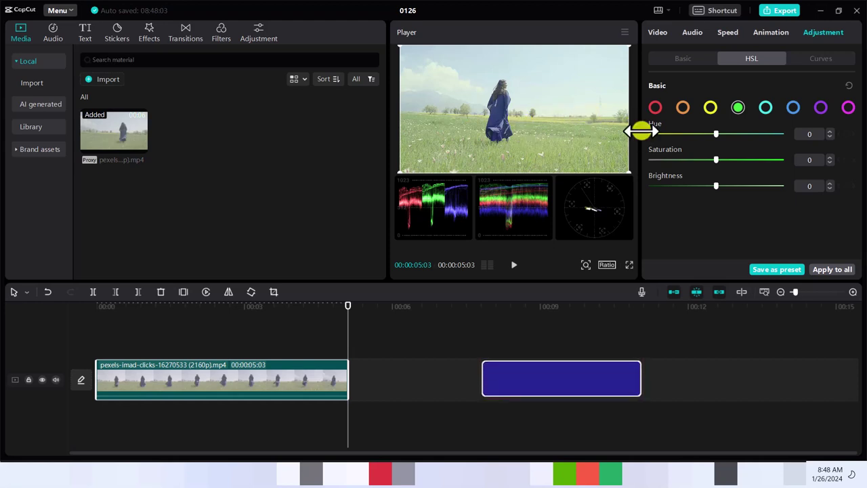
left_click_drag(722, 160, 774, 165)
left_click_drag(717, 134, 674, 133)
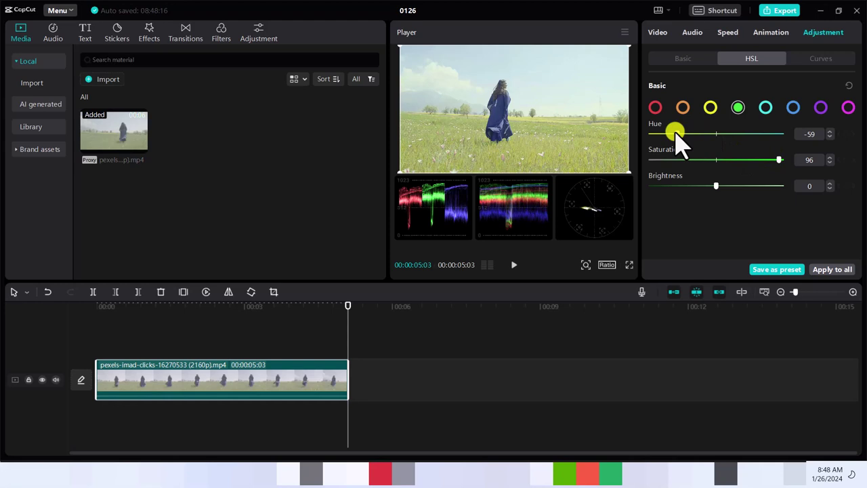
left_click_drag(675, 132, 766, 134)
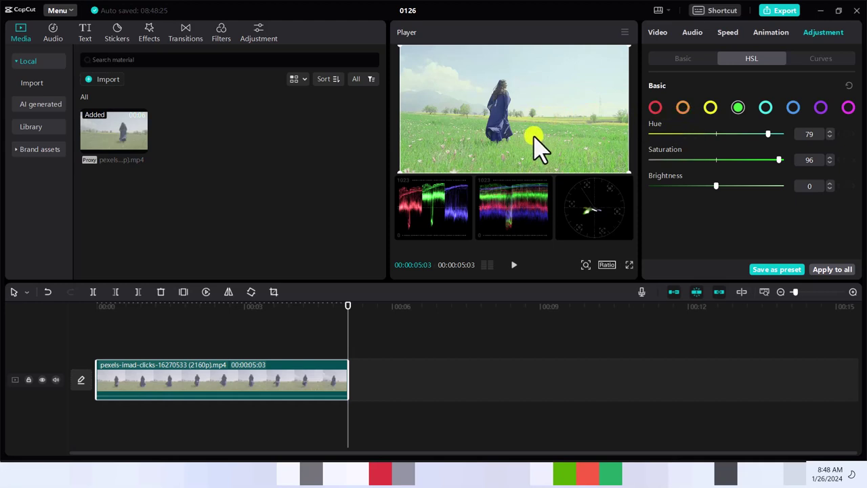
Select the red HSL circle and set hue 7, saturation 49
left_click(654, 109)
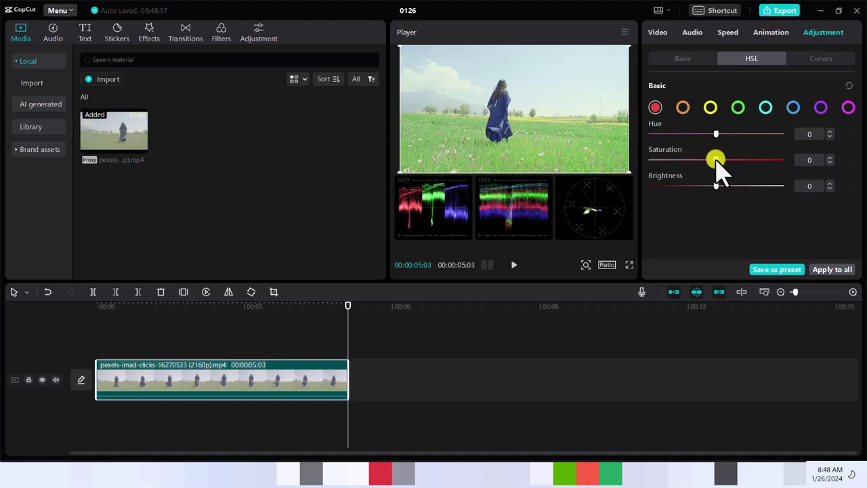
left_click_drag(716, 160, 771, 159)
left_click_drag(773, 159, 772, 160)
mouse_move(715, 134)
left_mouse_down()
mouse_move(684, 134)
mouse_move(761, 136)
mouse_move(719, 135)
left_mouse_up()
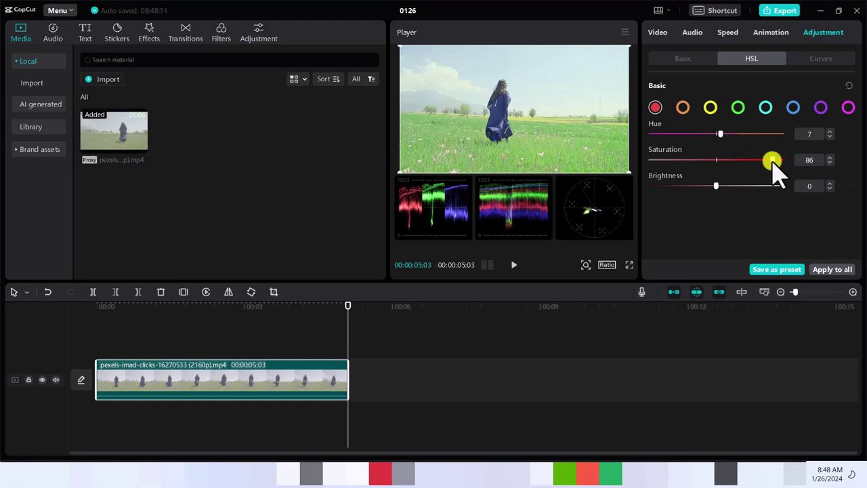
left_click_drag(771, 160, 747, 162)
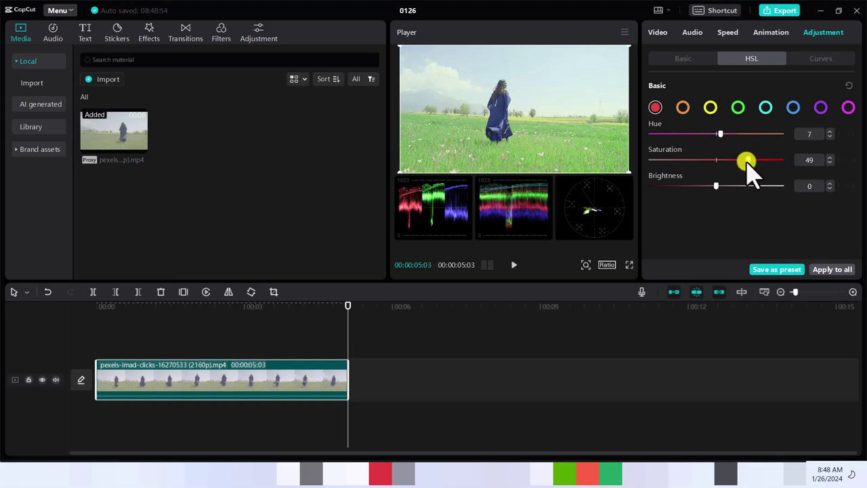
Toggle the Basic adjustment off and on to compare the warm grade with the original
left_click(680, 60)
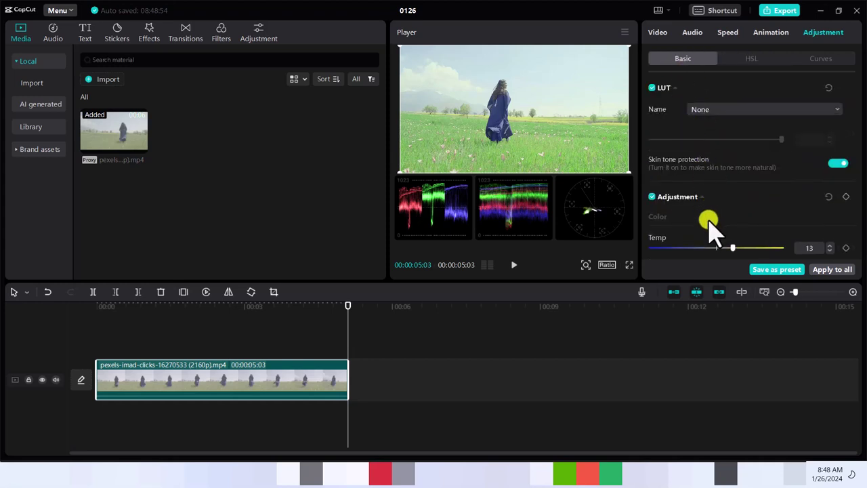
left_click(652, 197)
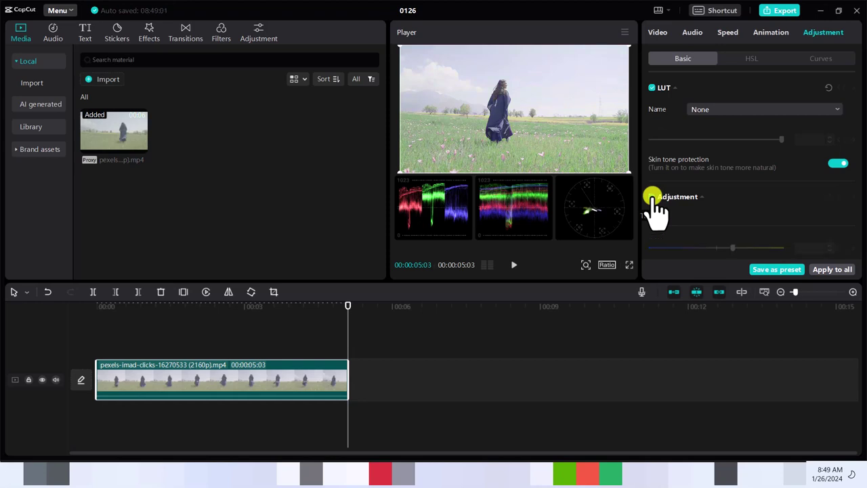
left_click(652, 197)
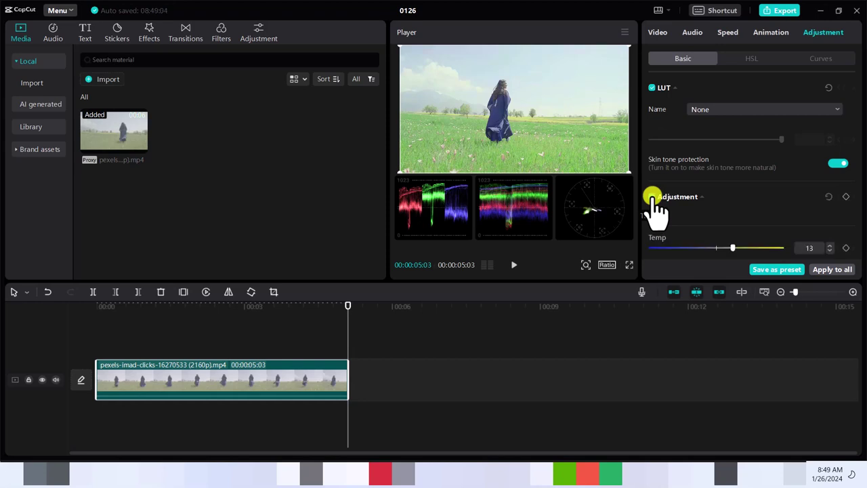
left_click(652, 197)
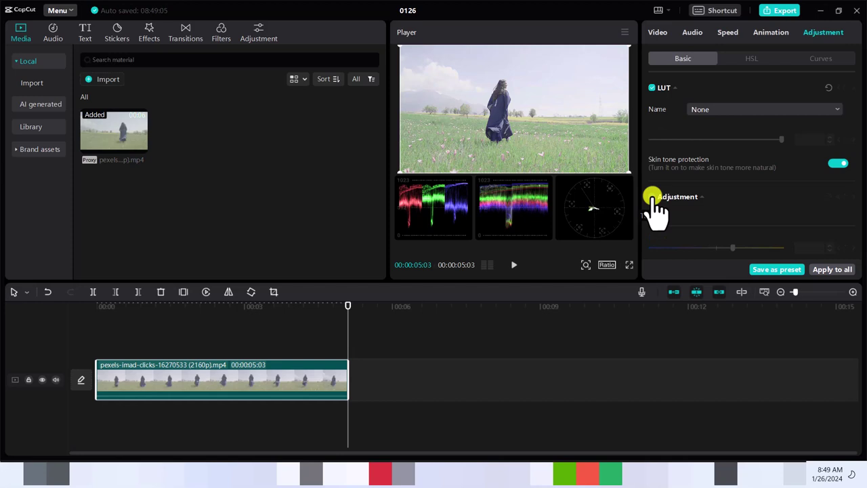
left_click(651, 197)
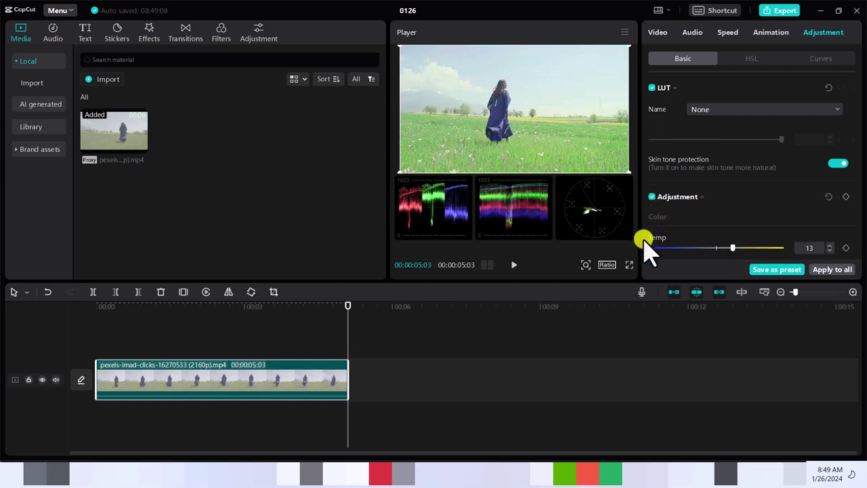
Set Lightness Highlight to -3 and Shadow to -14
scroll(647, 248, "down", 5)
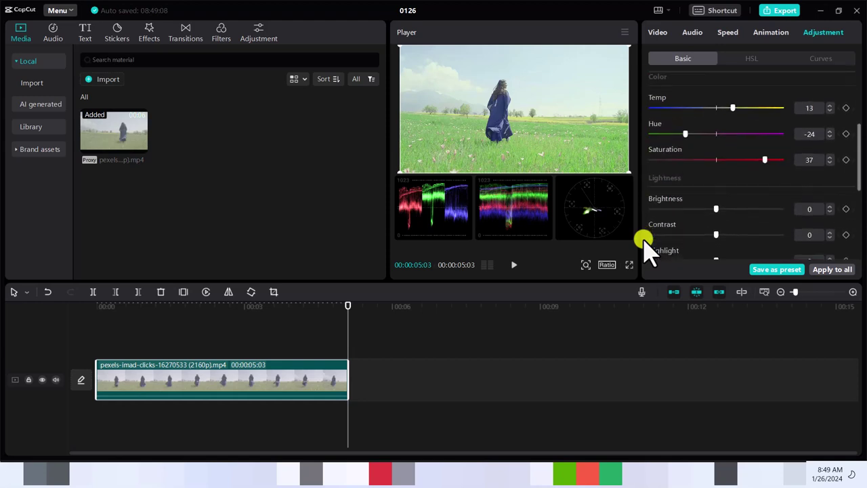
scroll(647, 247, "down", 2)
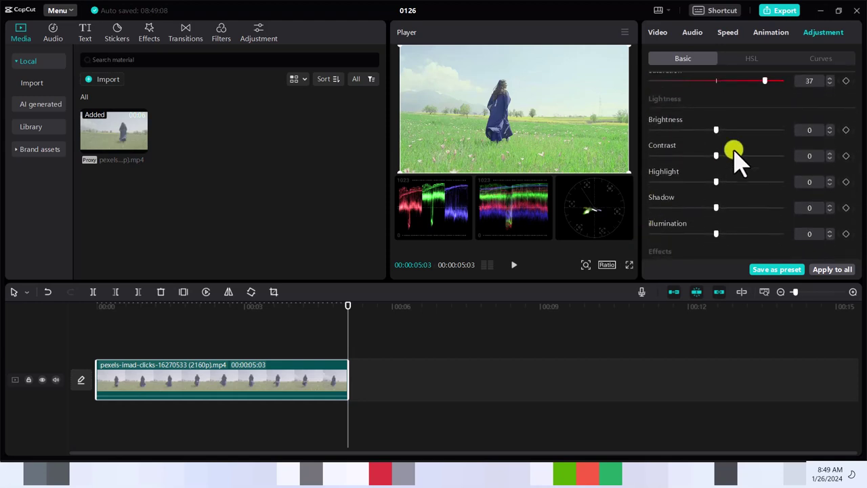
left_click_drag(717, 130, 751, 129)
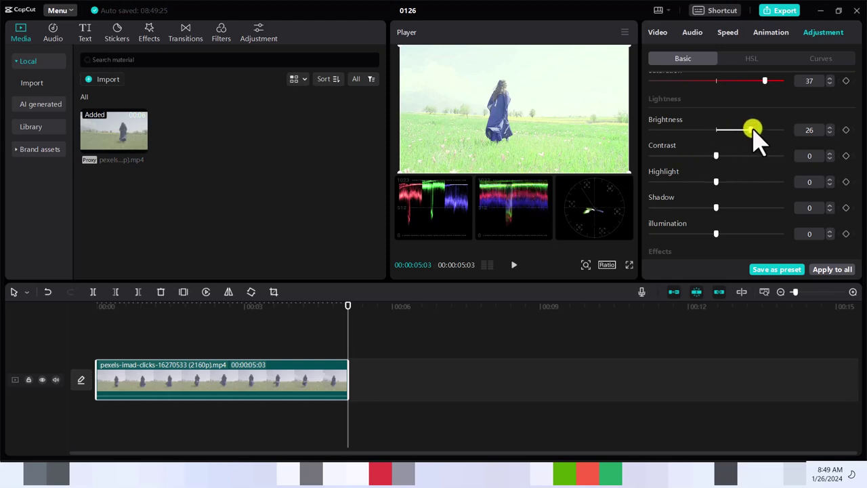
left_click_drag(752, 129, 716, 129)
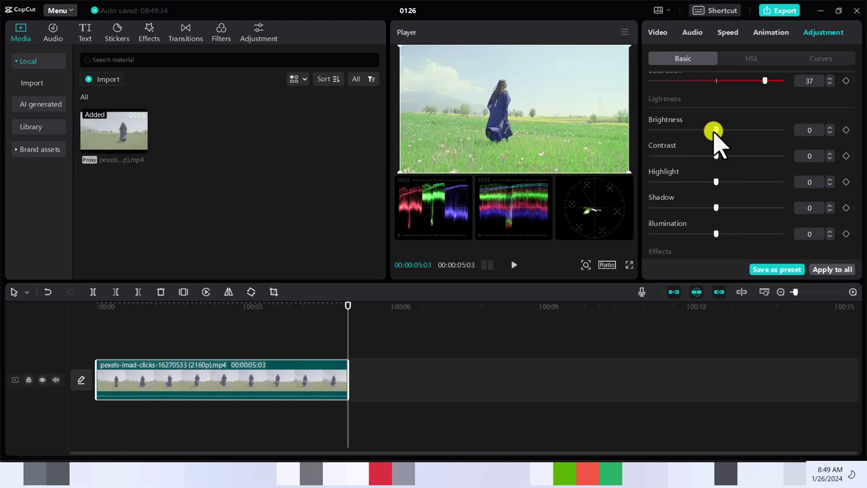
left_click_drag(715, 155, 697, 208)
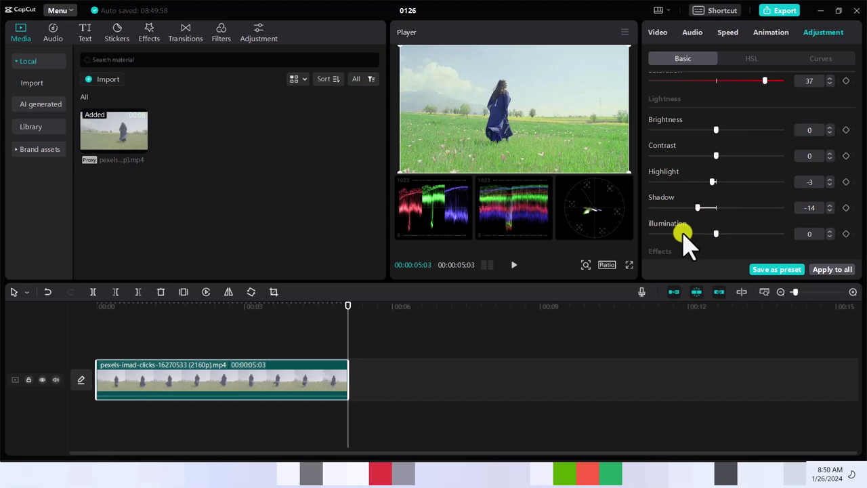
Set Vignette 4, Fade 4 and Particles 6, and reduce Sharpen to 1
scroll(684, 234, "down", 4)
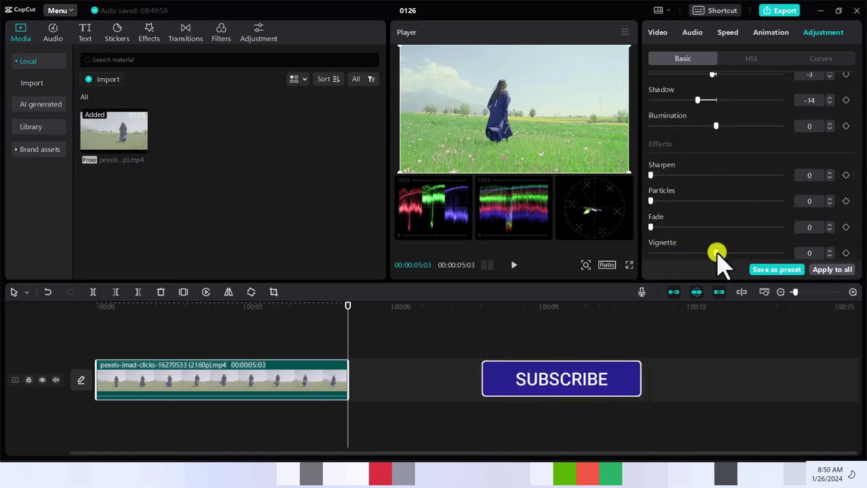
mouse_move(718, 252)
left_mouse_down()
mouse_move(731, 252)
mouse_move(718, 252)
left_mouse_up()
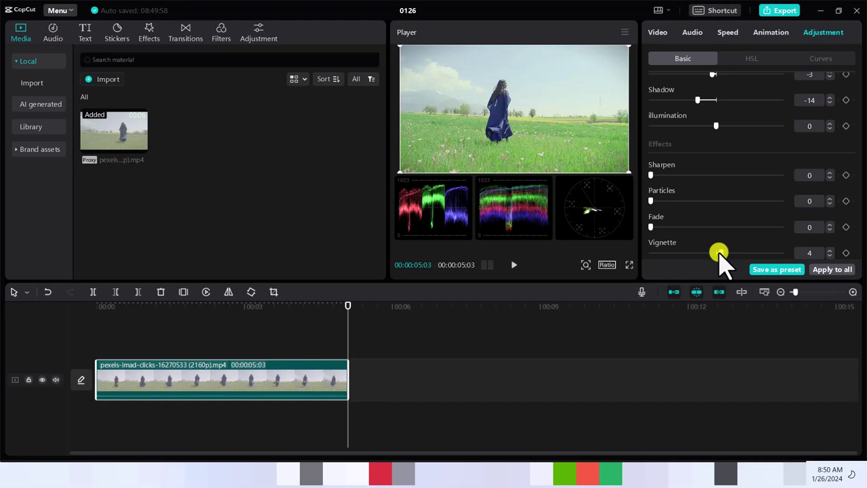
left_click_drag(652, 226, 704, 227)
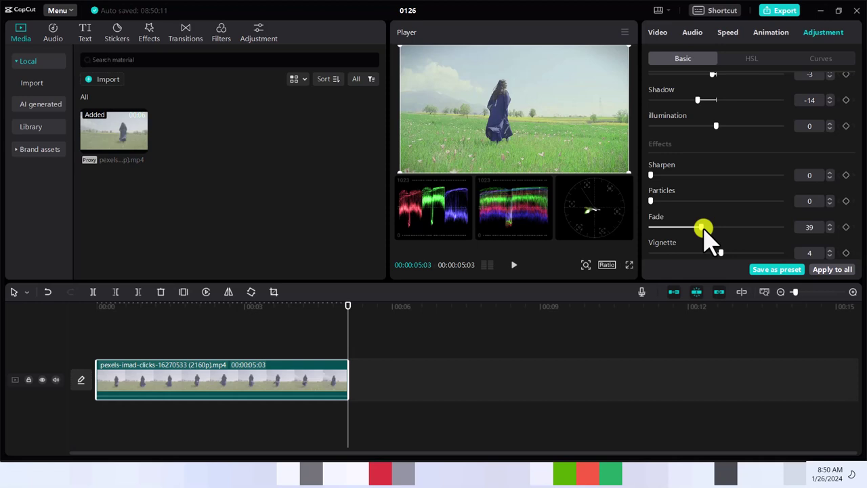
left_click_drag(705, 228, 654, 227)
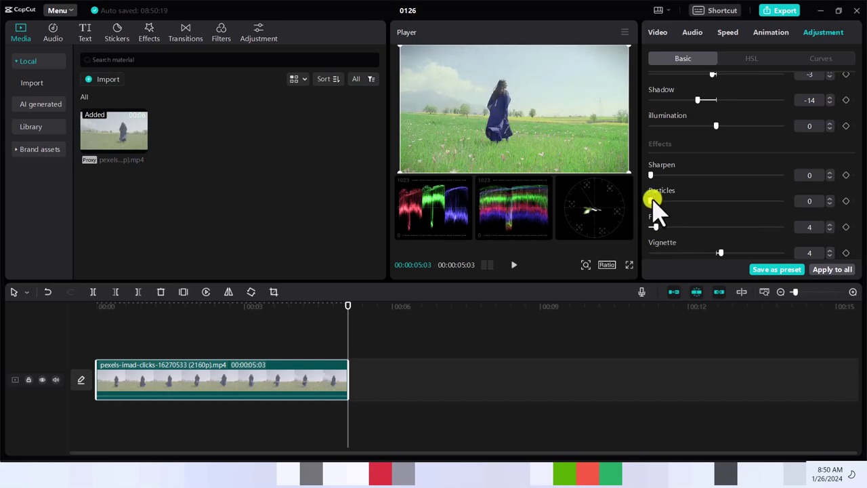
left_click_drag(651, 200, 693, 200)
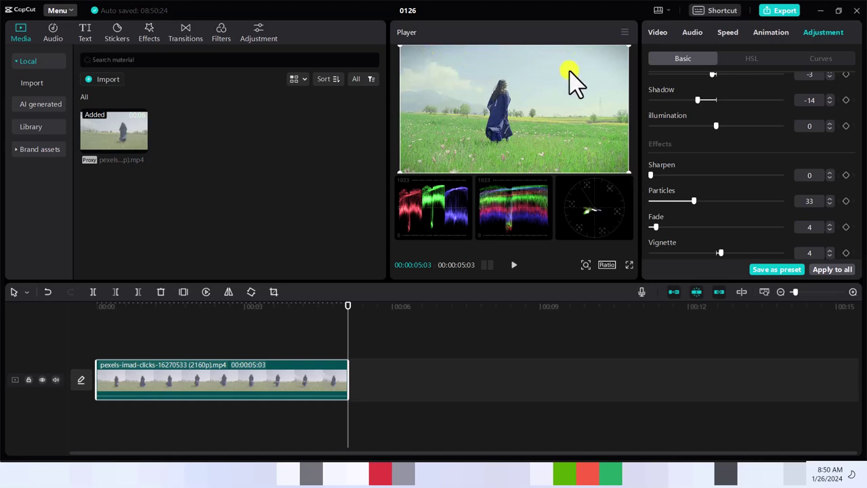
left_click_drag(692, 199, 699, 174)
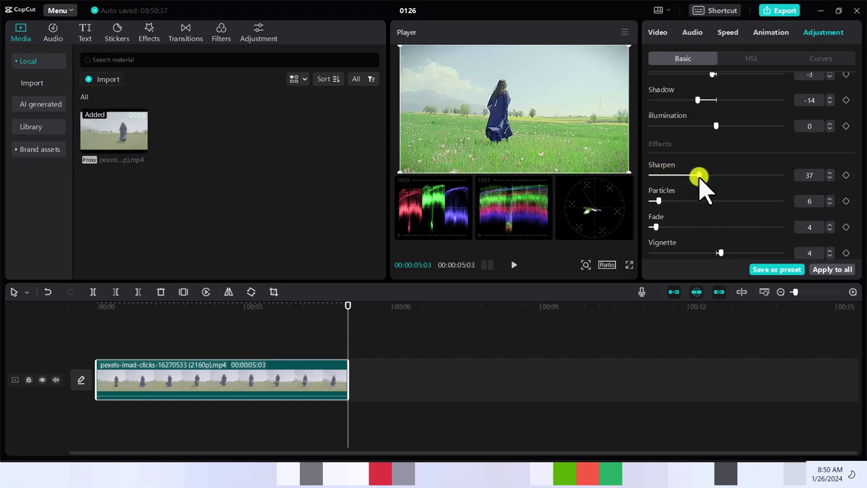
left_click_drag(699, 177, 653, 176)
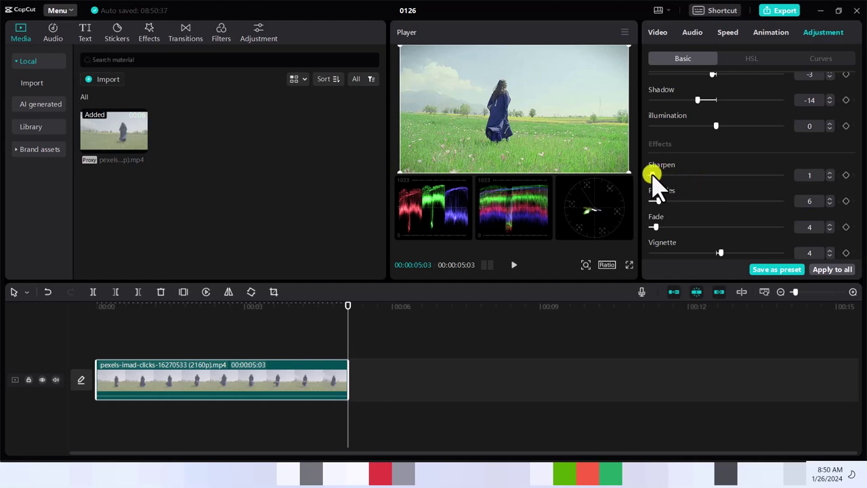